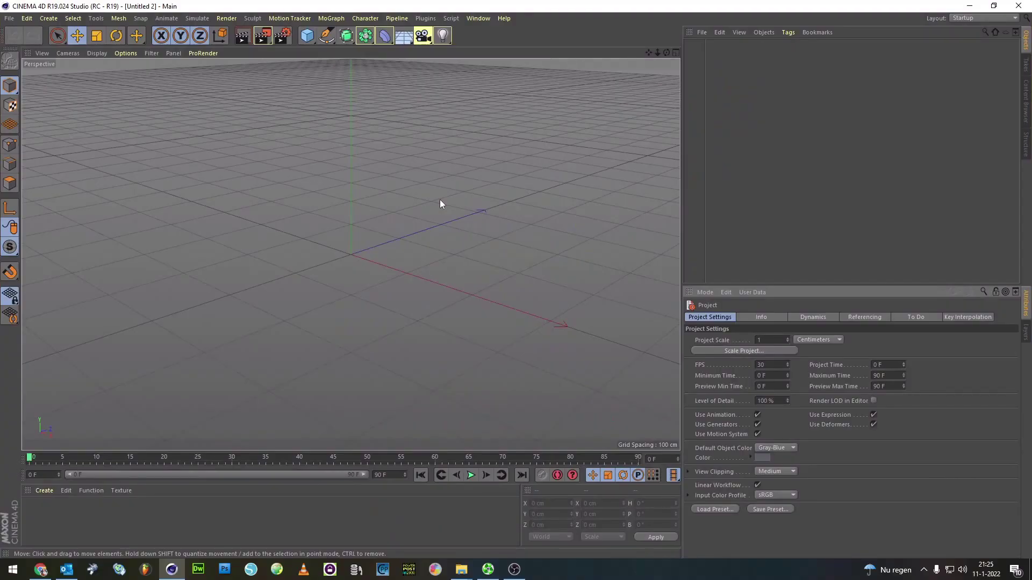
Add a Sphere and a 200 cm Circle spline around it, then frame both in the view
{"action": "left_click", "coordinate": [312, 36]}
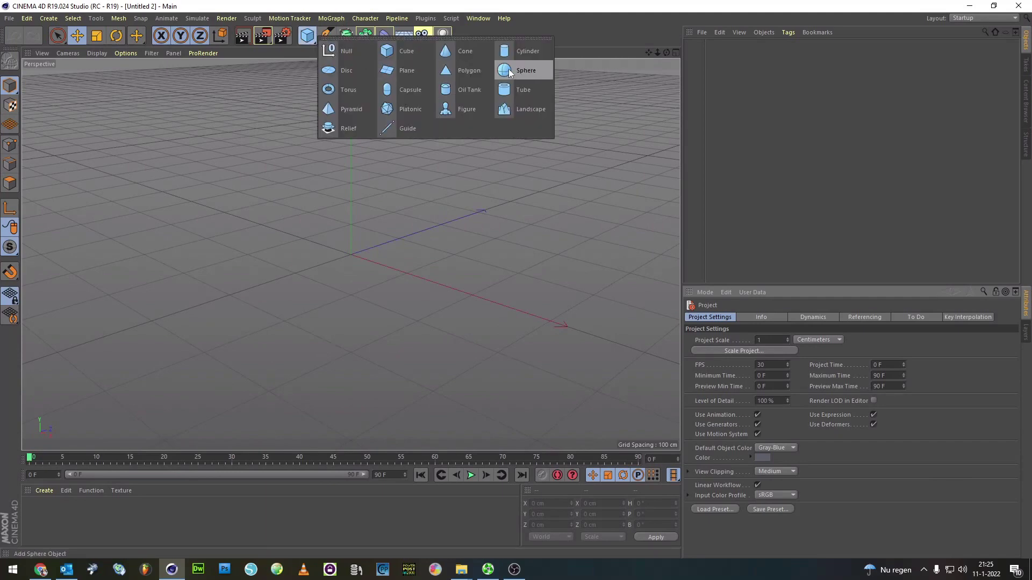
{"action": "left_click", "coordinate": [517, 70]}
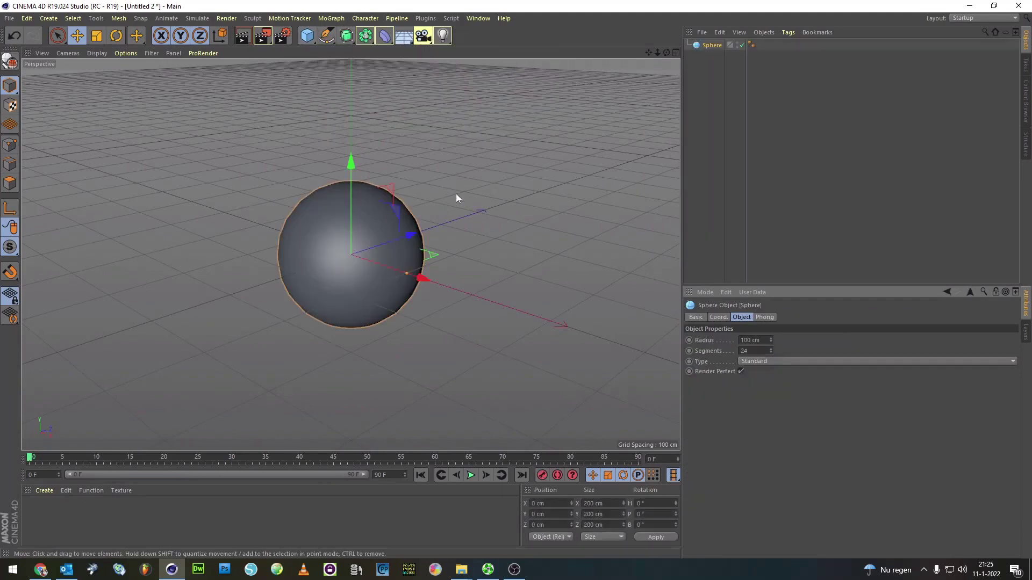
{"action": "left_click", "coordinate": [331, 39]}
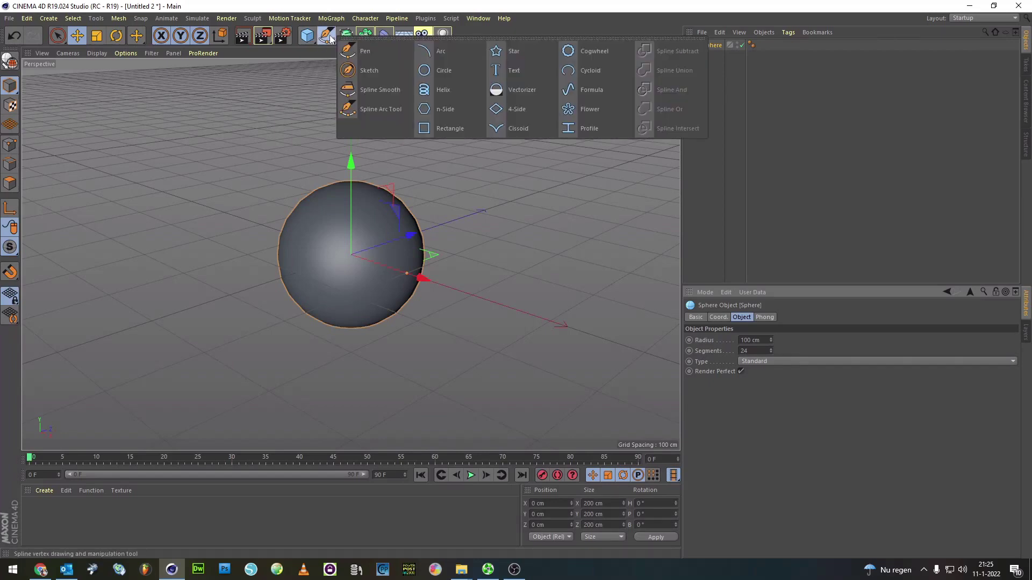
{"action": "left_click", "coordinate": [453, 69]}
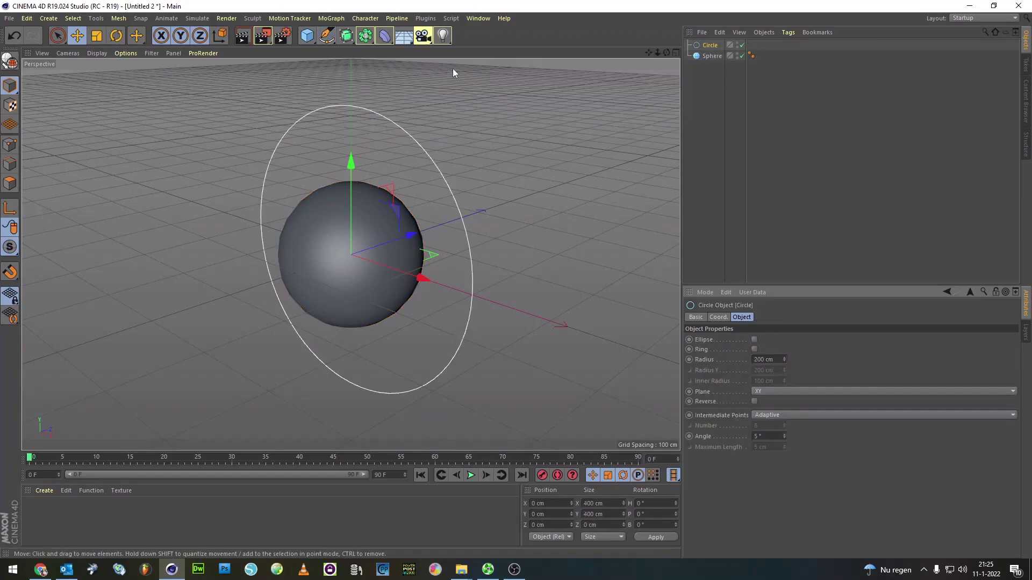
{"action": "left_click_drag", "start_coordinate": [666, 52], "coordinate": [645, 60]}
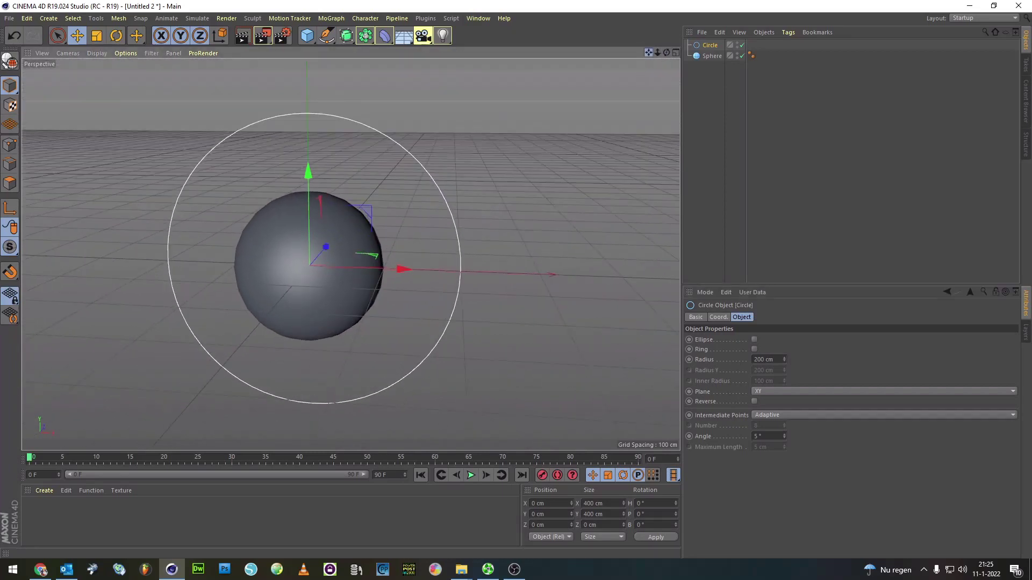
{"action": "left_click_drag", "start_coordinate": [649, 52], "coordinate": [686, 32]}
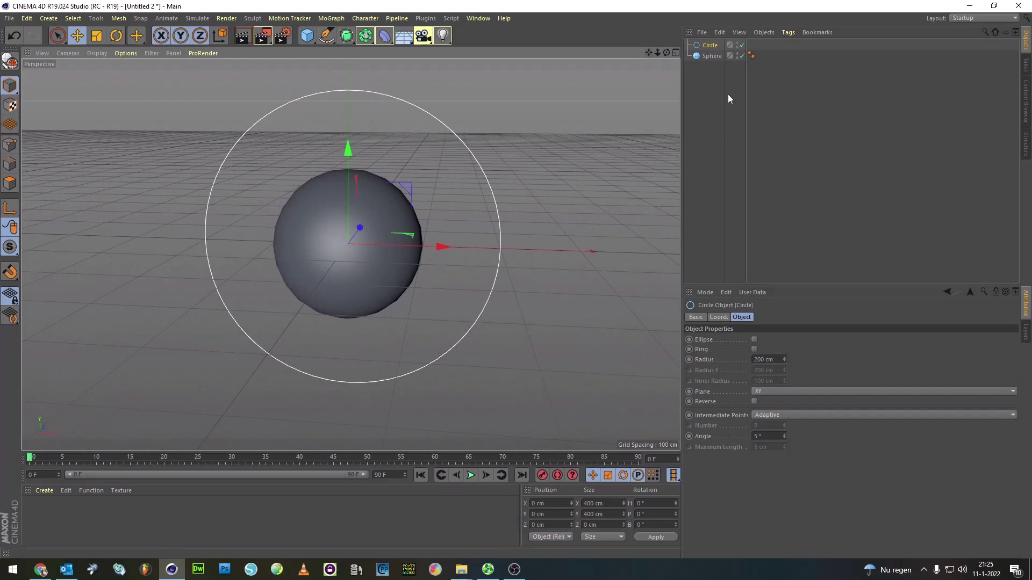
Give the Sphere an Align to Spline tag with Circle as its Spline Path, and test Position
{"action": "left_click", "coordinate": [717, 57]}
{"action": "right_click", "coordinate": [717, 57]}
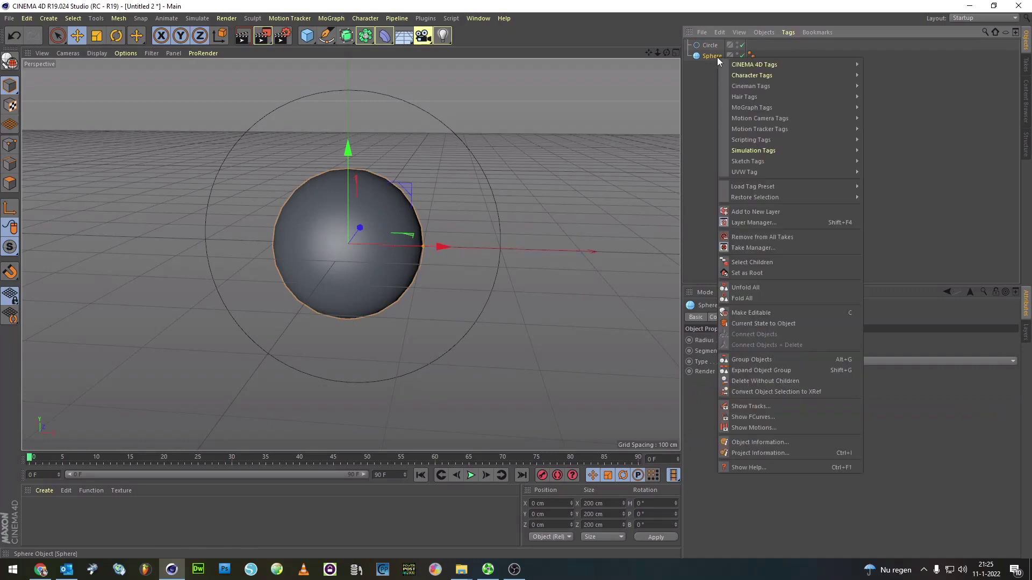
{"action": "mouse_move", "coordinate": [753, 64]}
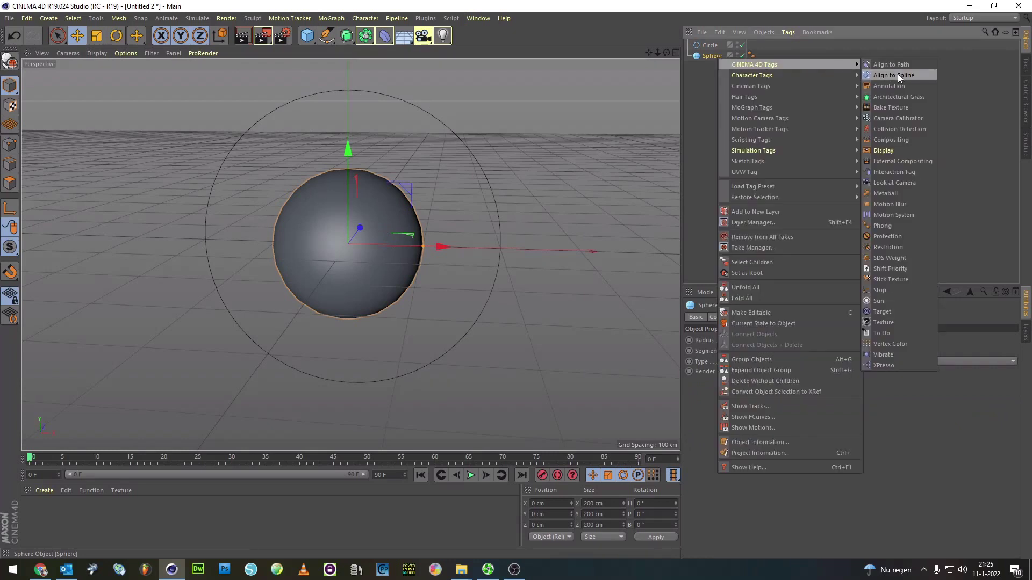
{"action": "left_click", "coordinate": [897, 74]}
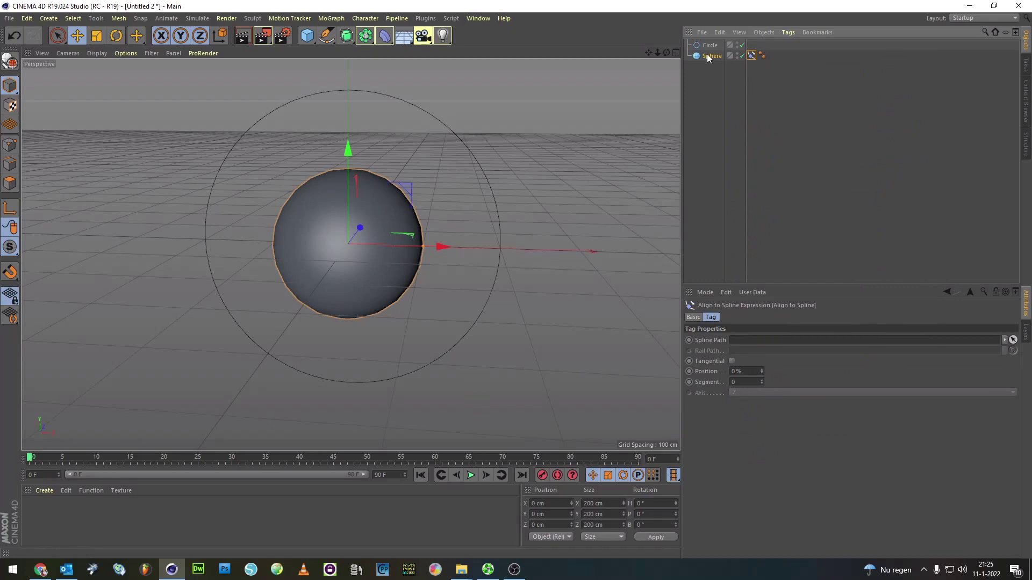
{"action": "left_click_drag", "start_coordinate": [704, 44], "coordinate": [723, 143]}
{"action": "left_click_drag", "start_coordinate": [748, 271], "coordinate": [777, 344]}
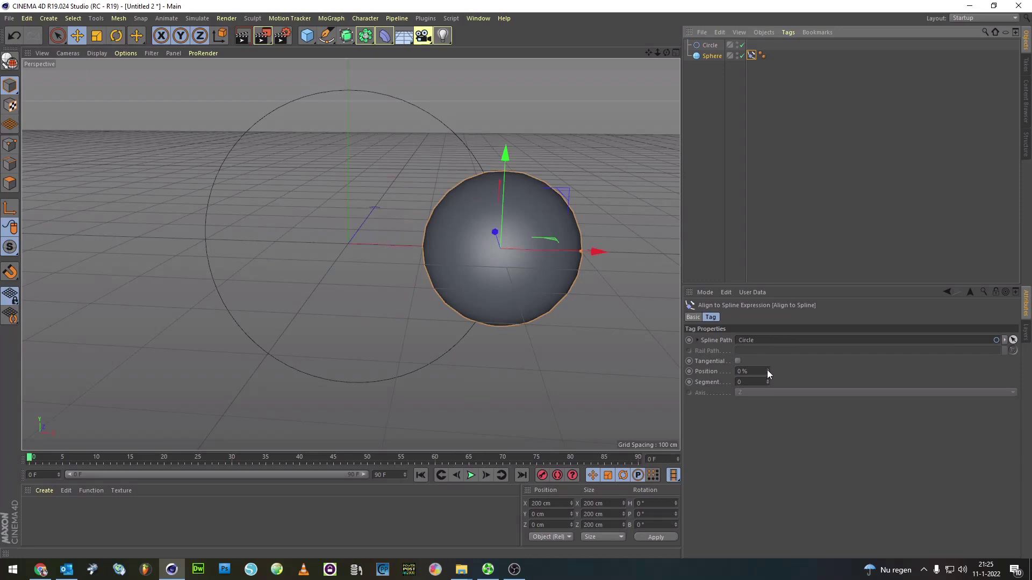
{"action": "left_click_drag", "start_coordinate": [766, 369], "coordinate": [766, 373]}
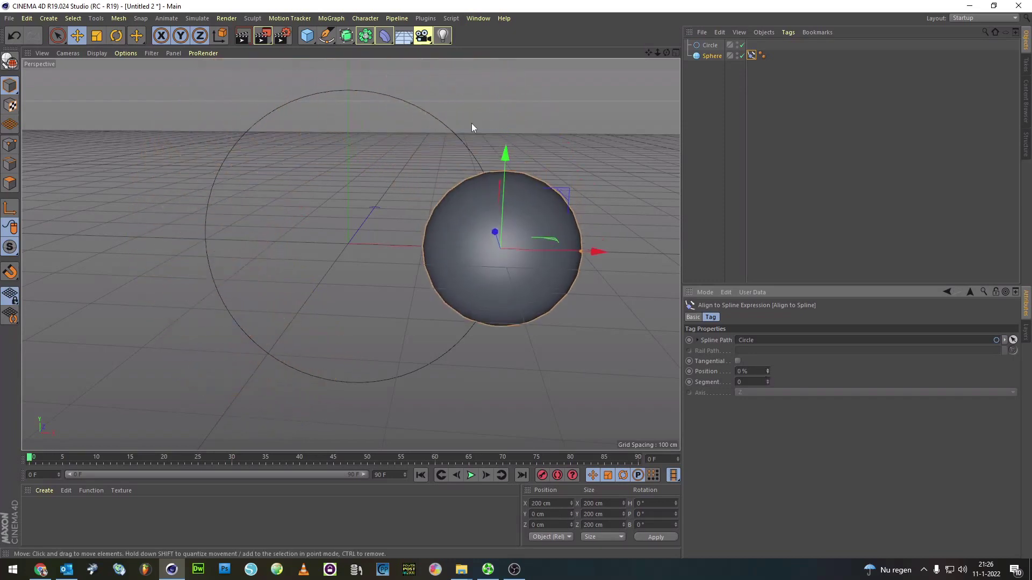
Rotate the circle about 102° on its bank axis and test the sphere's path Position
{"action": "left_click", "coordinate": [424, 111]}
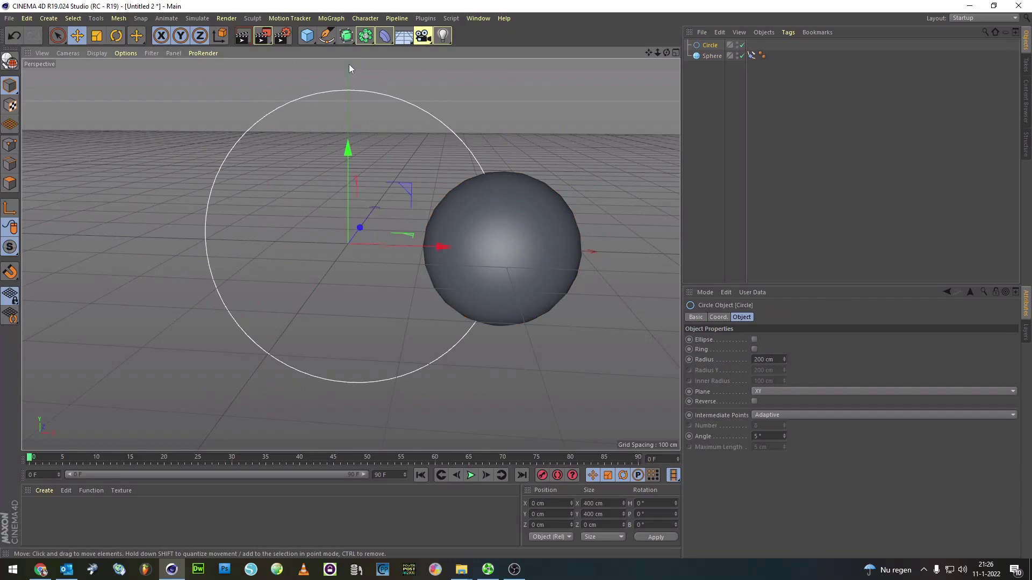
{"action": "left_click", "coordinate": [114, 36]}
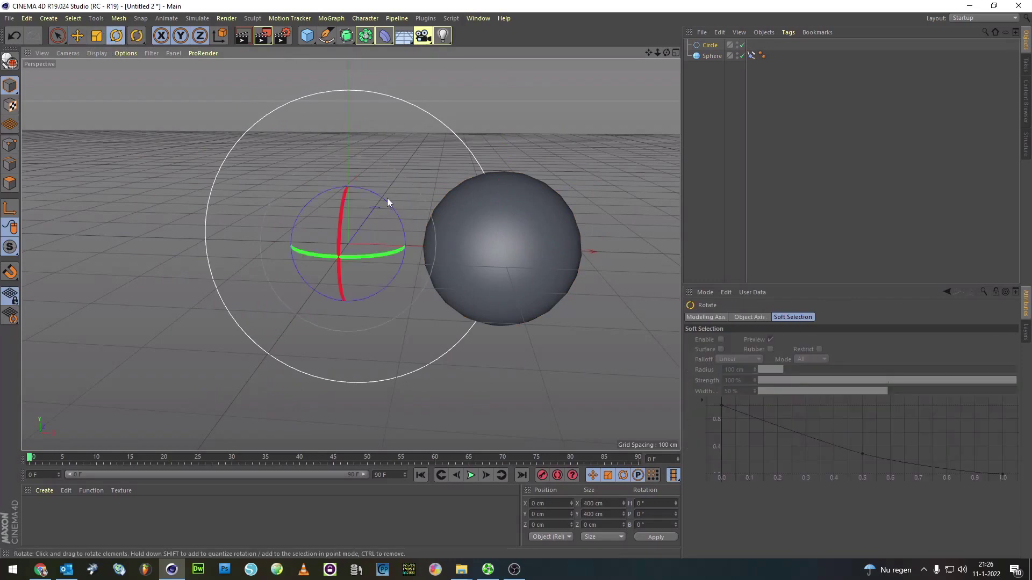
{"action": "left_click_drag", "start_coordinate": [386, 199], "coordinate": [388, 294]}
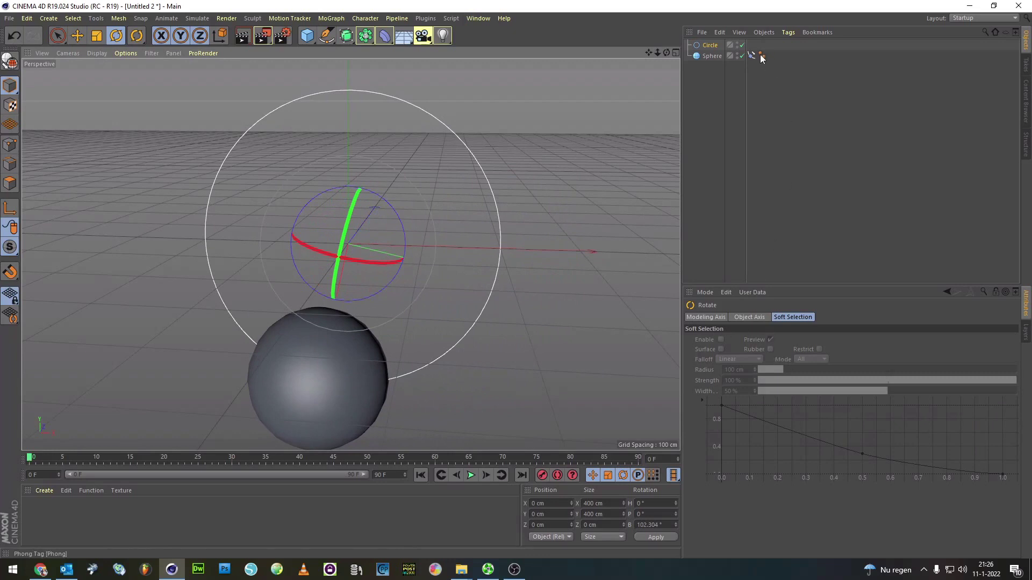
{"action": "left_click", "coordinate": [708, 55]}
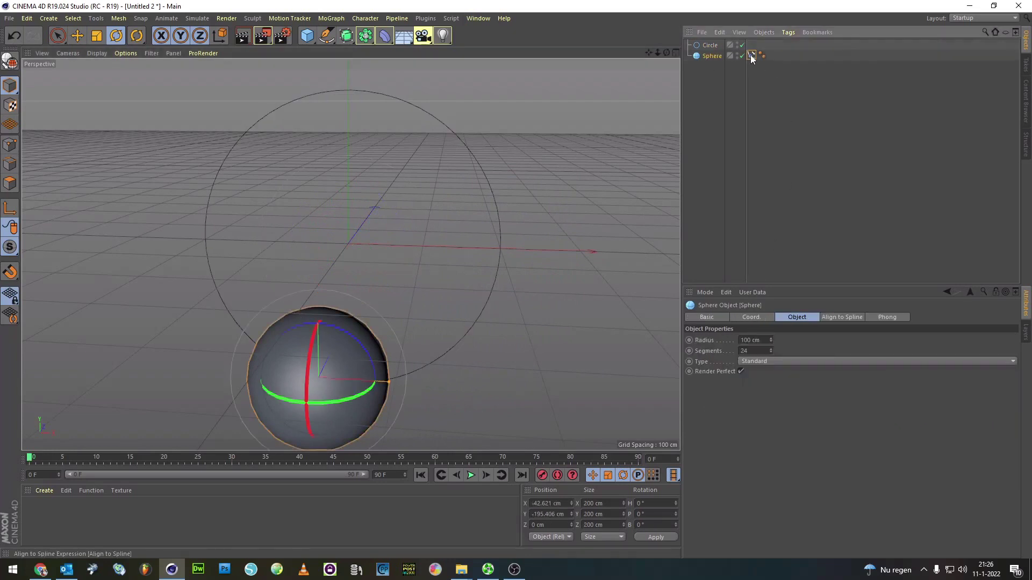
{"action": "left_click", "coordinate": [751, 56]}
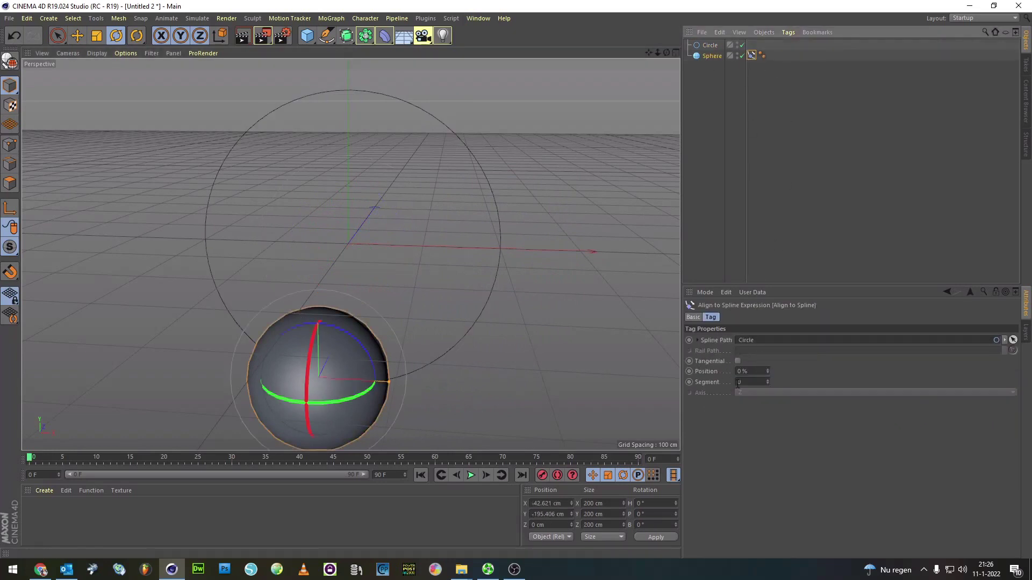
{"action": "left_click_drag", "start_coordinate": [769, 370], "coordinate": [767, 372]}
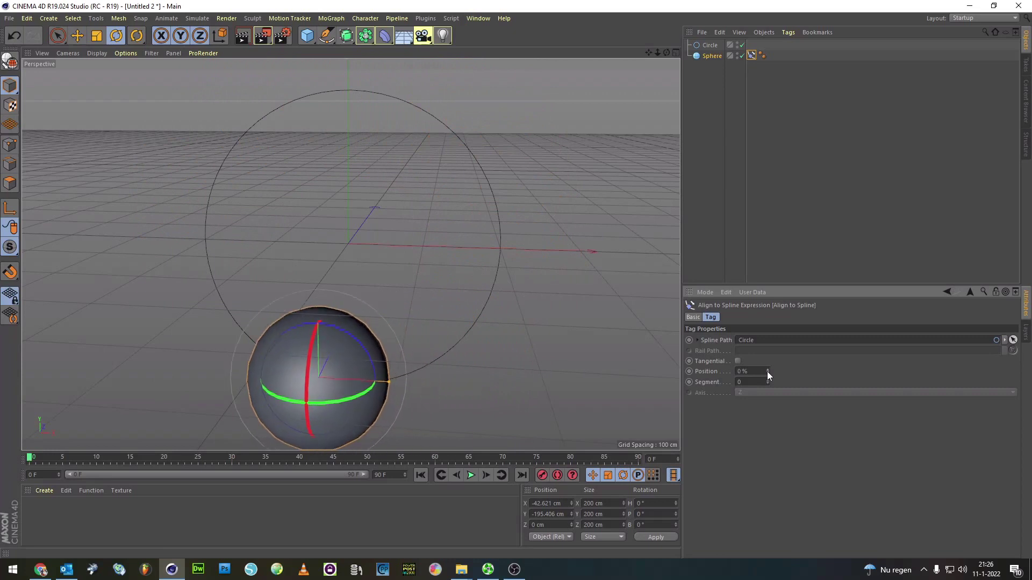
{"action": "left_click", "coordinate": [428, 116]}
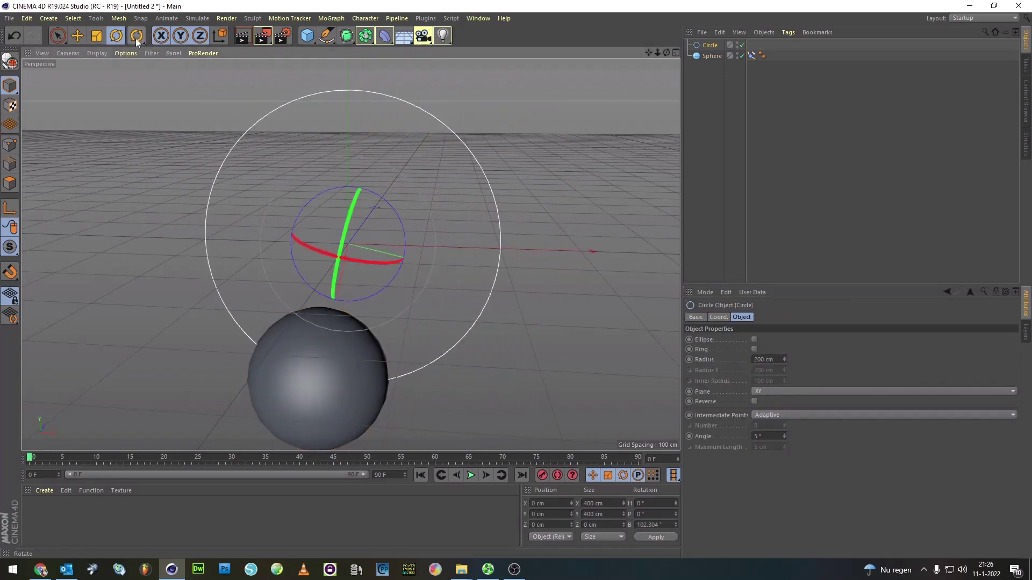
Rotate the circle to about H 58.8°, P -75.7°, B 149.6°, testing the sphere's Position back to 0%
{"action": "left_click", "coordinate": [116, 37]}
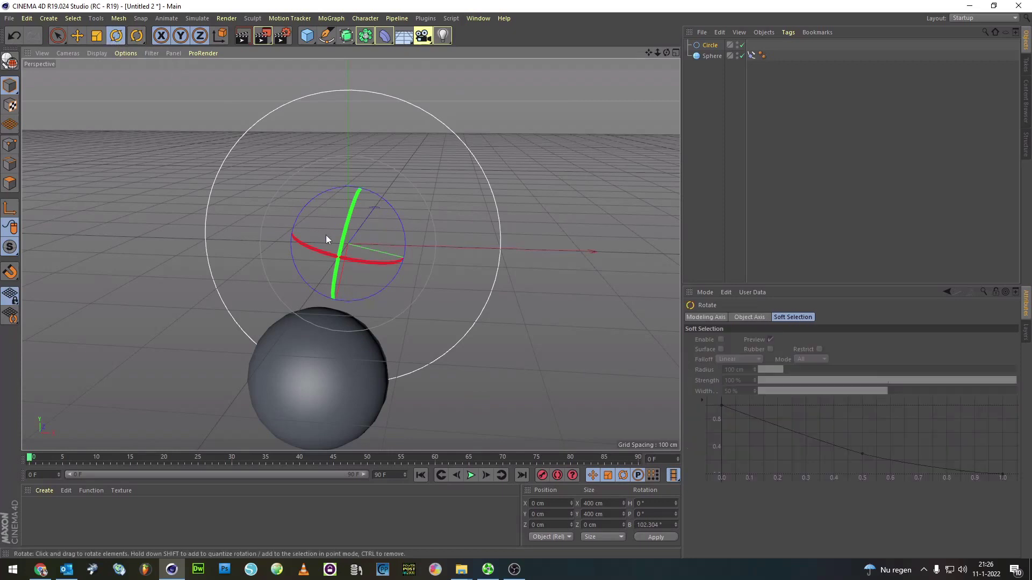
{"action": "left_click_drag", "start_coordinate": [342, 244], "coordinate": [397, 143]}
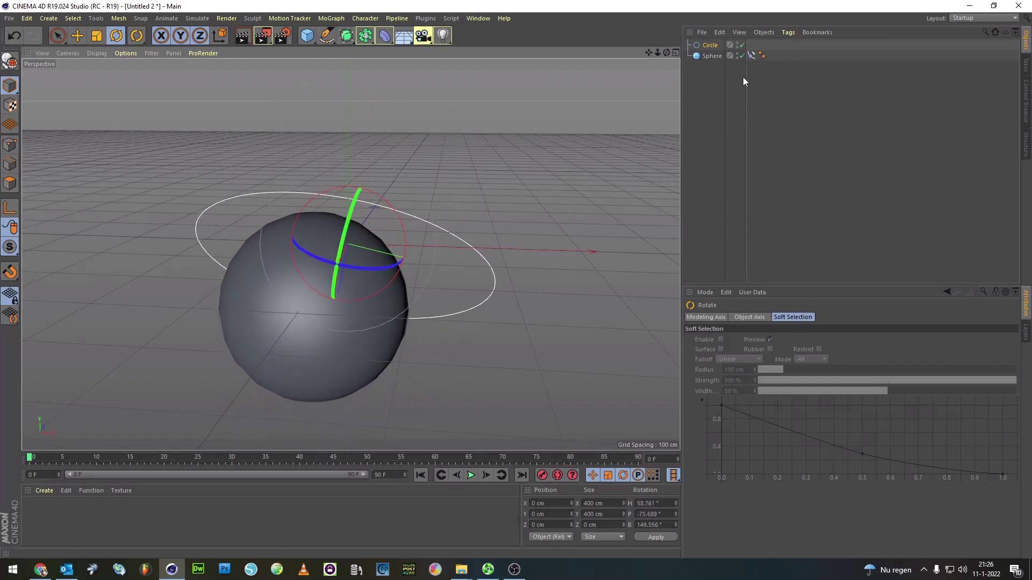
{"action": "left_click", "coordinate": [750, 55]}
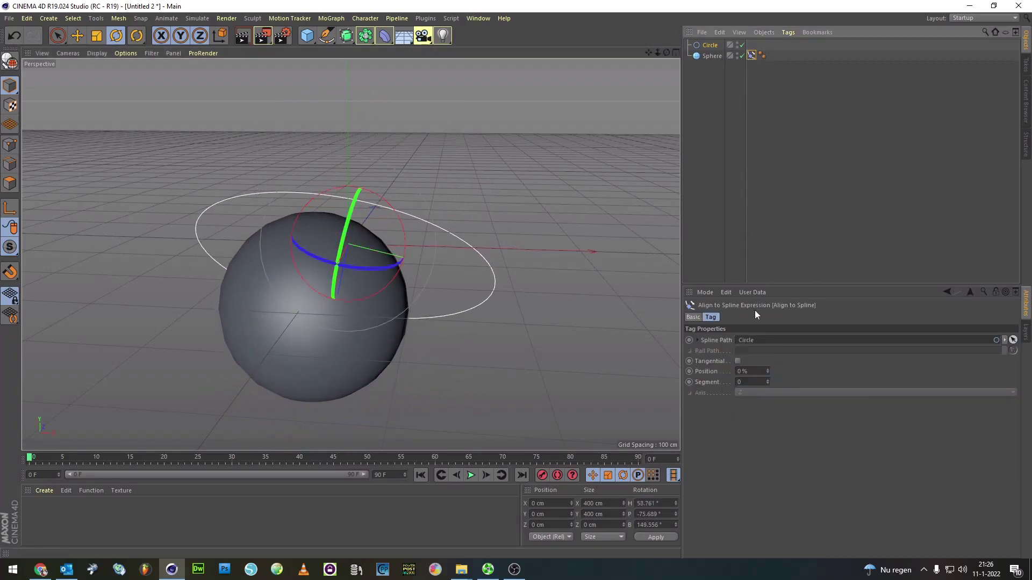
{"action": "left_click_drag", "start_coordinate": [767, 370], "coordinate": [767, 369]}
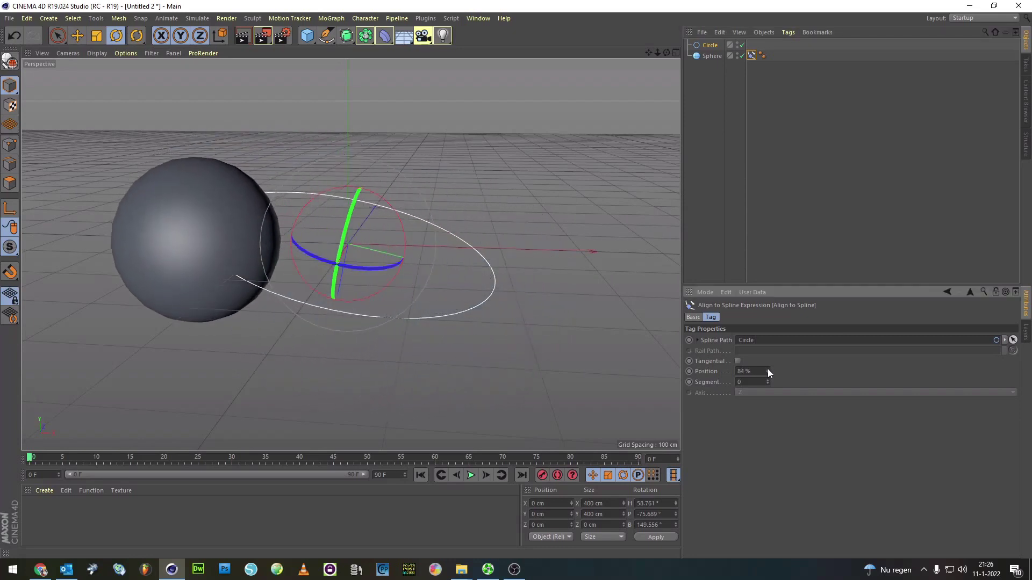
{"action": "left_click_drag", "start_coordinate": [769, 373], "coordinate": [769, 373]}
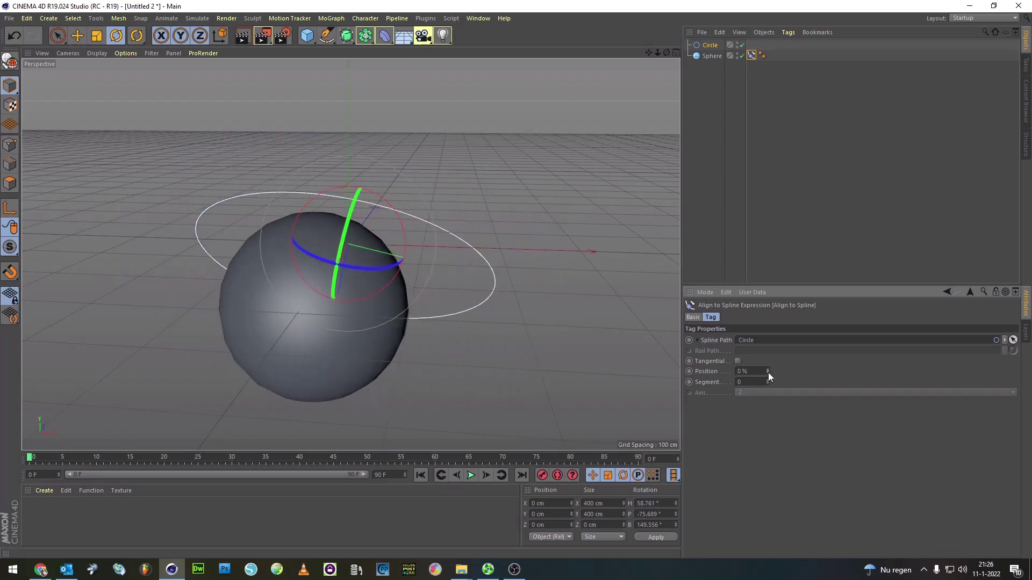
{"action": "left_click", "coordinate": [309, 19]}
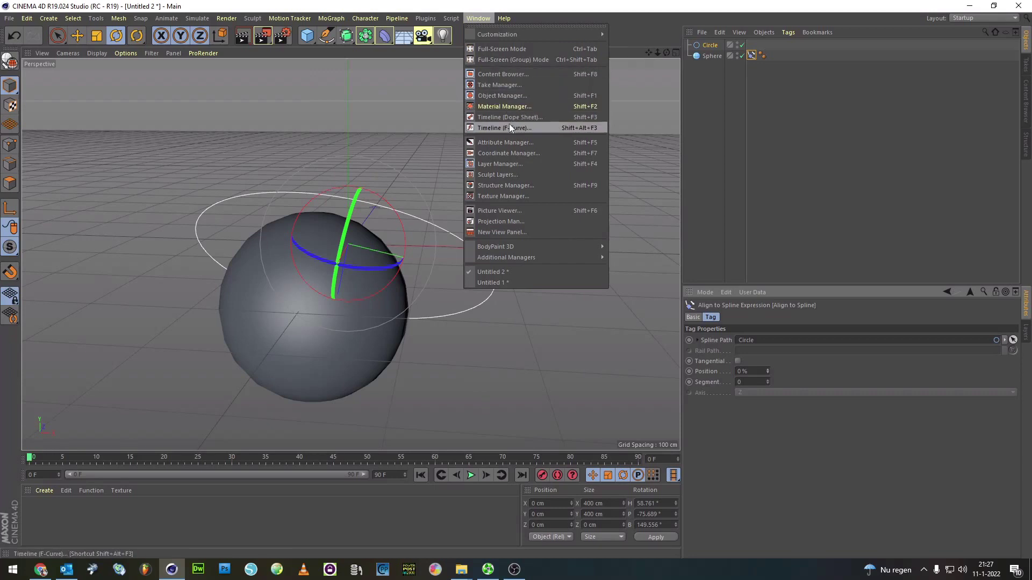
Open a floating Timeline (F-Curve) window, then resize and position it over the viewport
{"action": "left_click", "coordinate": [509, 127]}
{"action": "left_click_drag", "start_coordinate": [574, 191], "coordinate": [440, 69]}
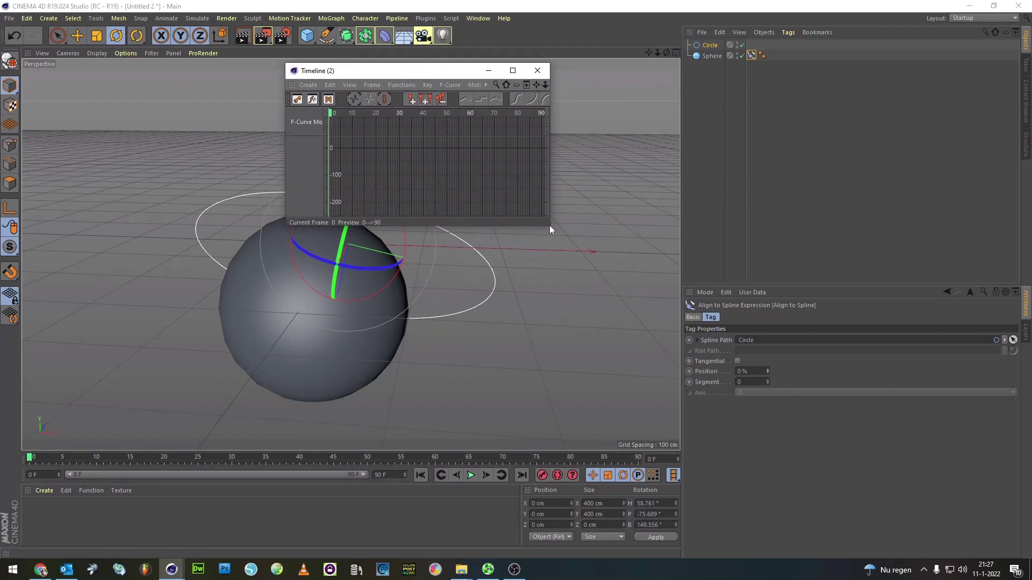
{"action": "left_click_drag", "start_coordinate": [549, 224], "coordinate": [750, 283]}
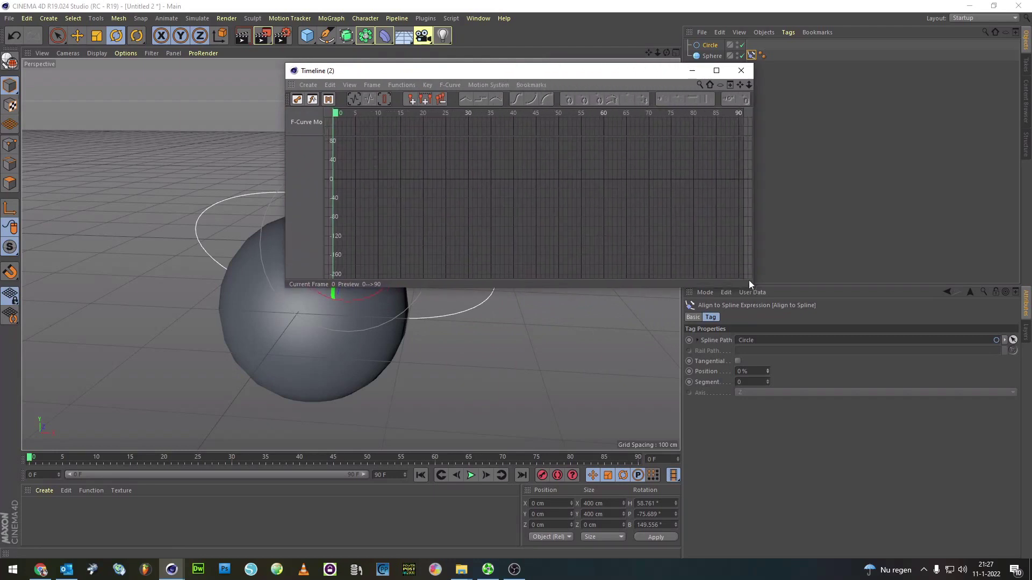
{"action": "left_click_drag", "start_coordinate": [634, 77], "coordinate": [677, 188]}
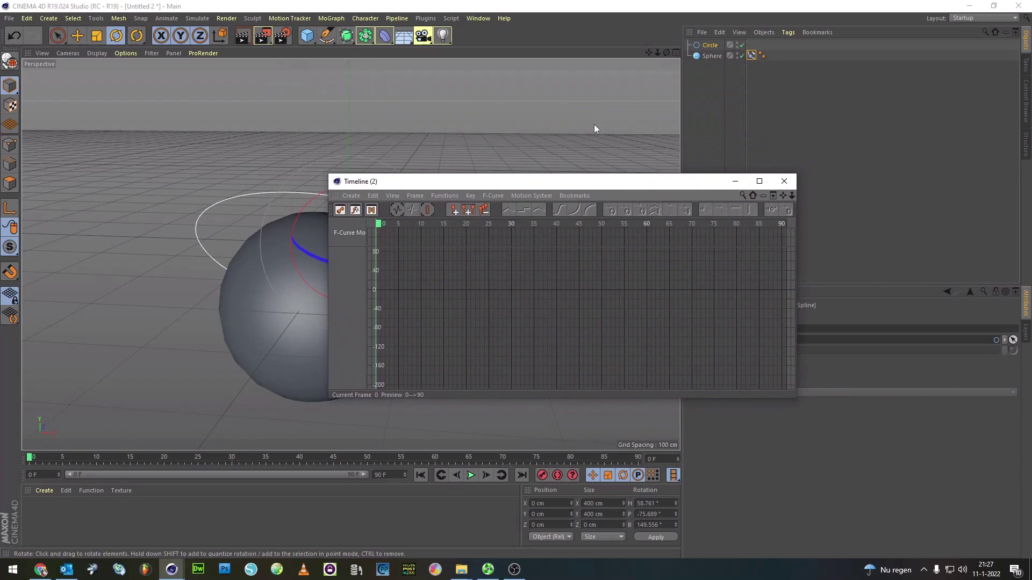
{"action": "left_click", "coordinate": [48, 19]}
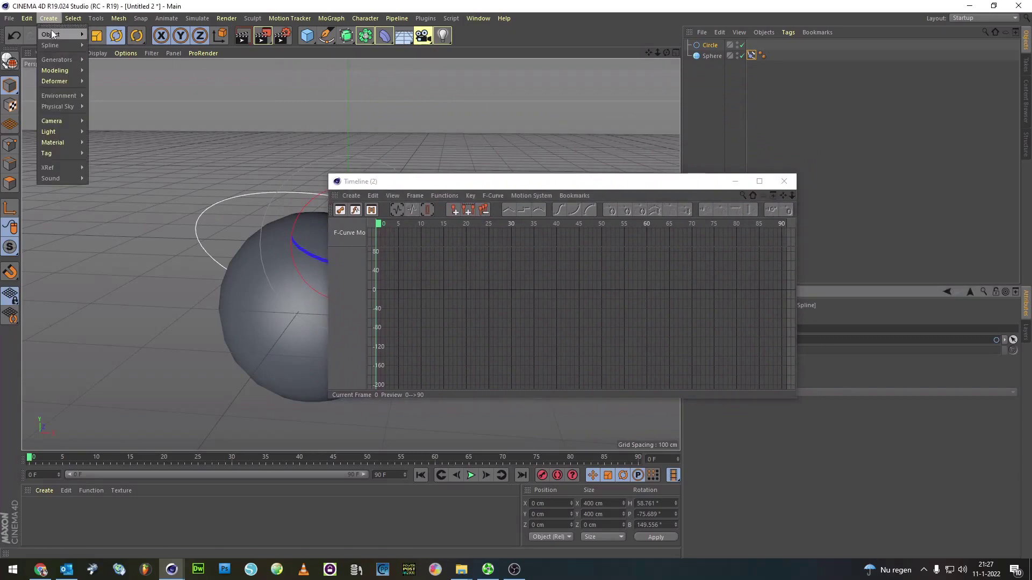
Add a Null and drag the Sphere and Circle under it as children
{"action": "left_click", "coordinate": [111, 42]}
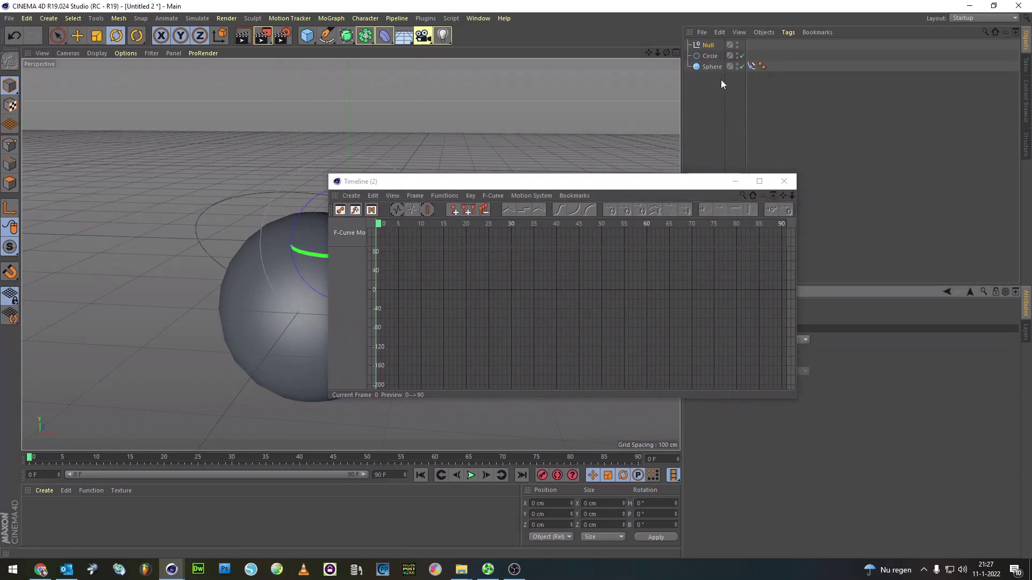
{"action": "left_click", "coordinate": [712, 67]}
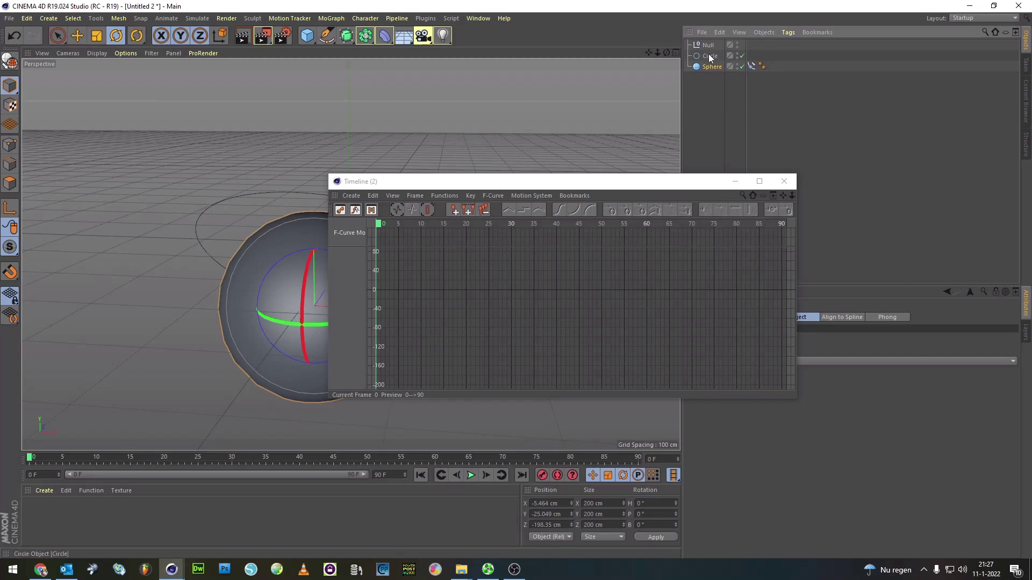
{"action": "left_click", "coordinate": [709, 56], "text": "ctrl"}
{"action": "left_click_drag", "start_coordinate": [711, 60], "coordinate": [712, 47]}
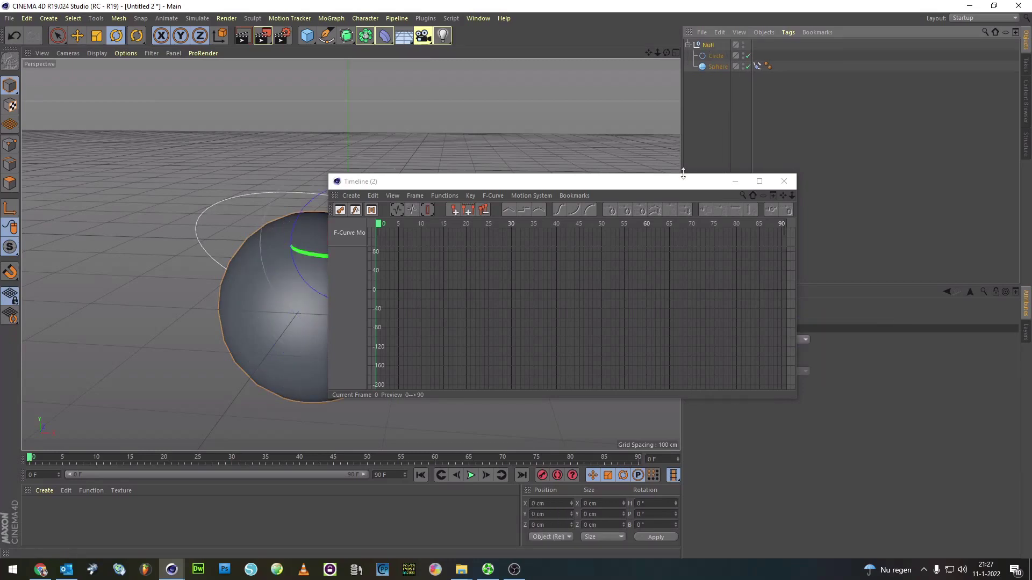
Reposition the timeline window and show the Sphere's Align to Spline tag settings
{"action": "mouse_move", "coordinate": [681, 183]}
{"action": "left_mouse_down"}
{"action": "mouse_move", "coordinate": [801, 55]}
{"action": "mouse_move", "coordinate": [819, 53]}
{"action": "left_mouse_up"}
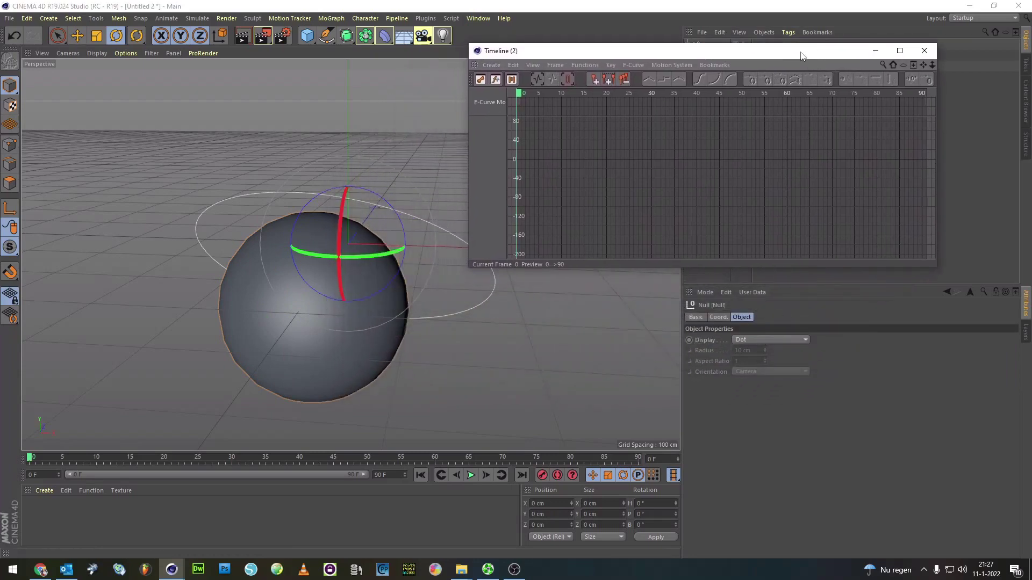
{"action": "left_click_drag", "start_coordinate": [800, 56], "coordinate": [779, 136]}
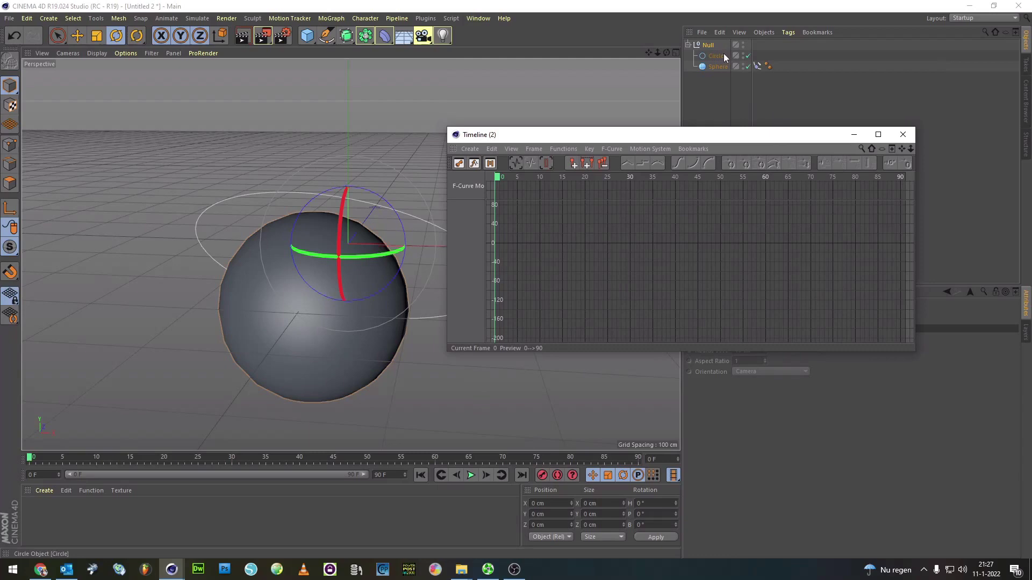
{"action": "left_click", "coordinate": [757, 66]}
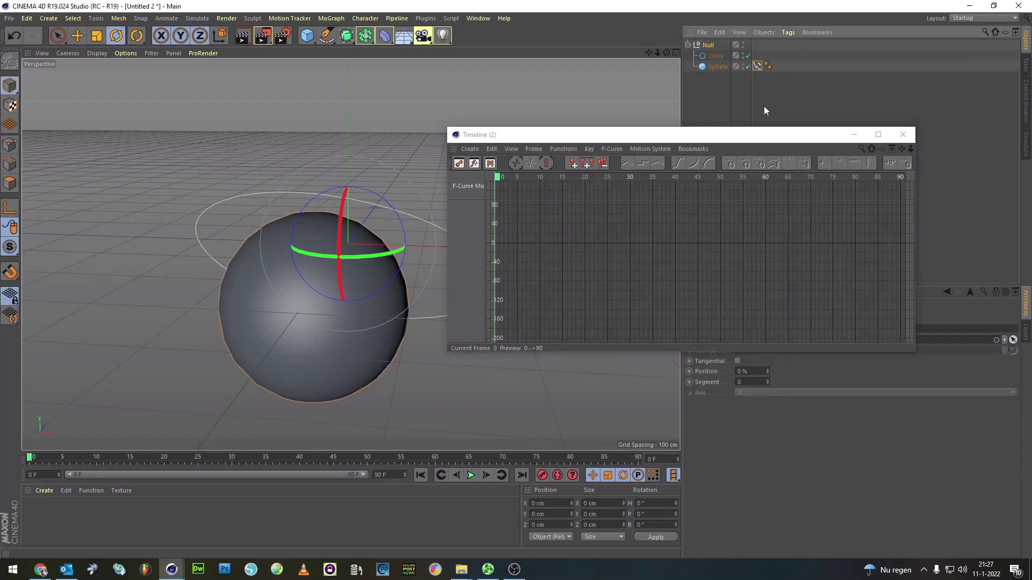
{"action": "left_click_drag", "start_coordinate": [764, 138], "coordinate": [800, 73]}
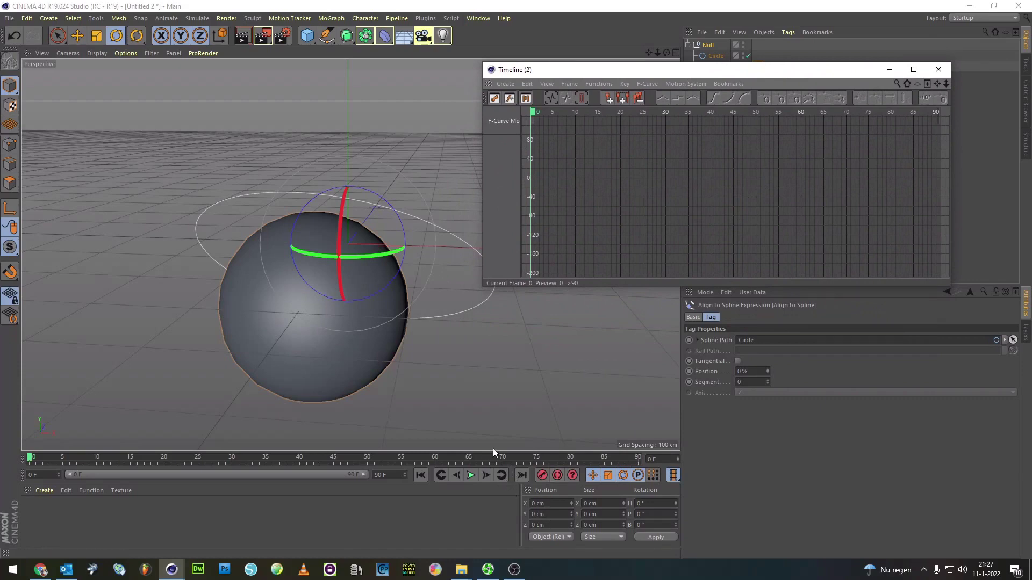
Enable Autokeying, record a key for the active tag, and widen the timeline's track list
{"action": "left_click", "coordinate": [557, 474]}
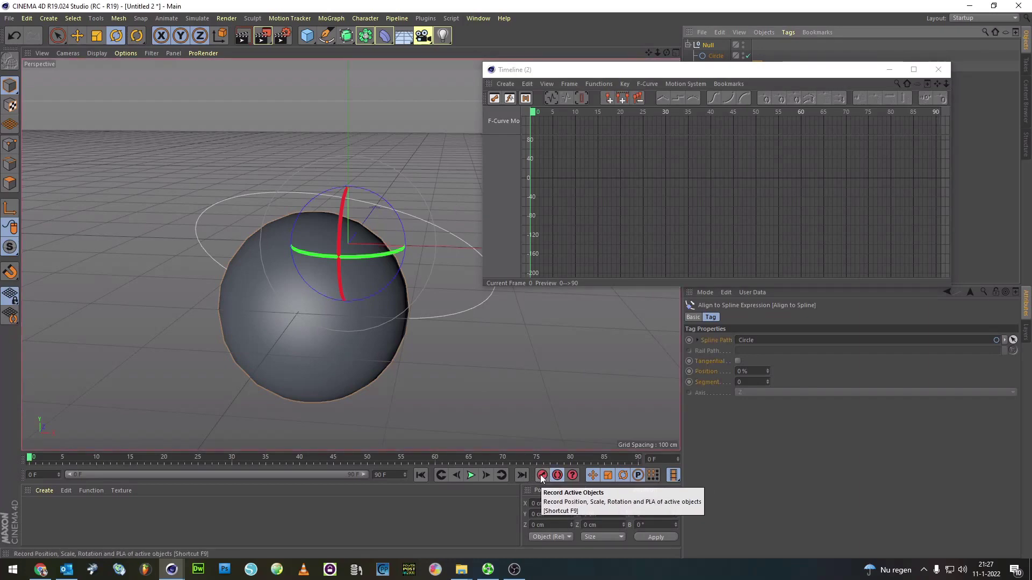
{"action": "left_click", "coordinate": [541, 476]}
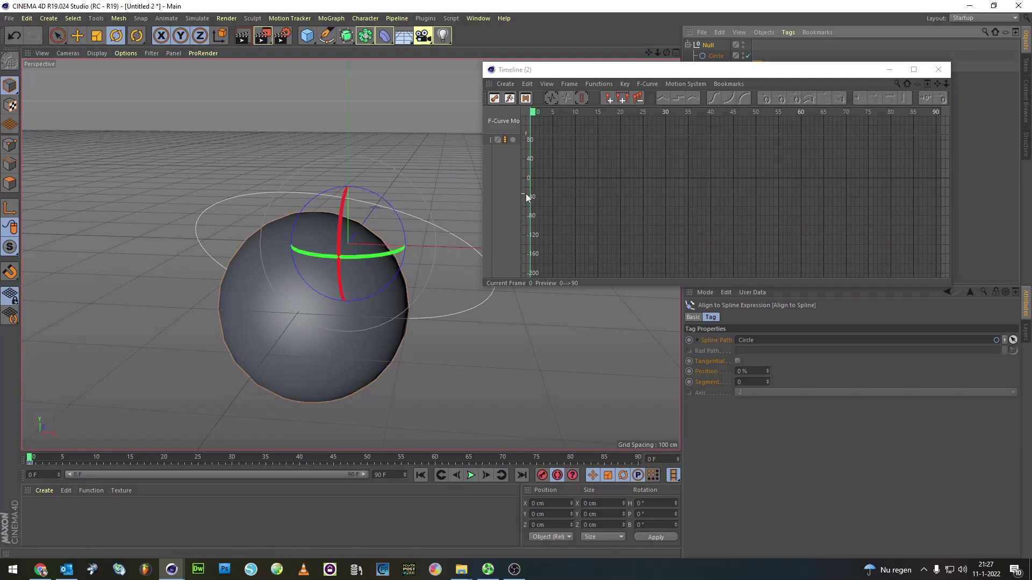
{"action": "left_click_drag", "start_coordinate": [521, 200], "coordinate": [588, 193]}
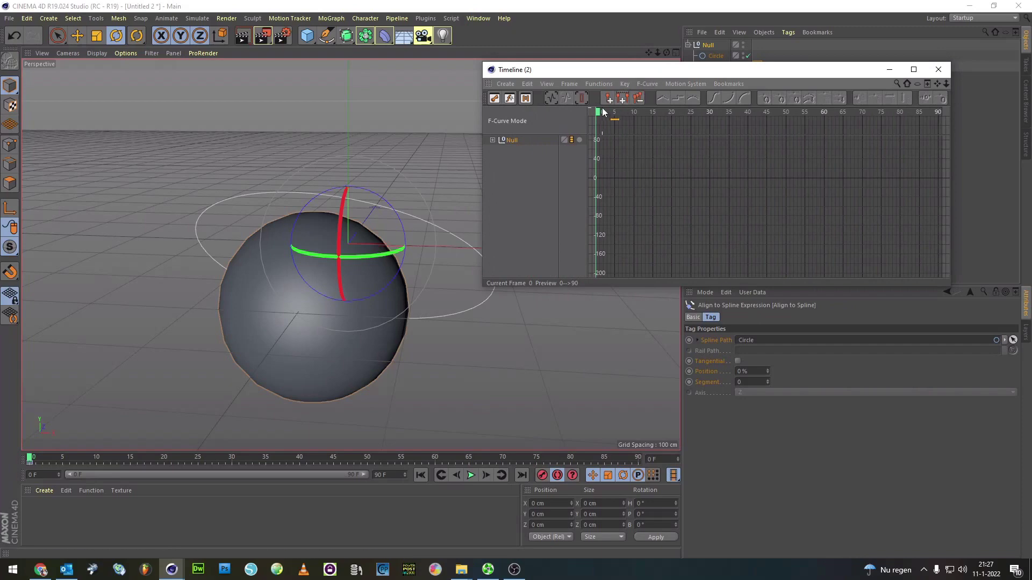
Key the Align to Spline Position at 100% on frame 40, then return to frame 0
{"action": "left_click_drag", "start_coordinate": [599, 114], "coordinate": [749, 121]}
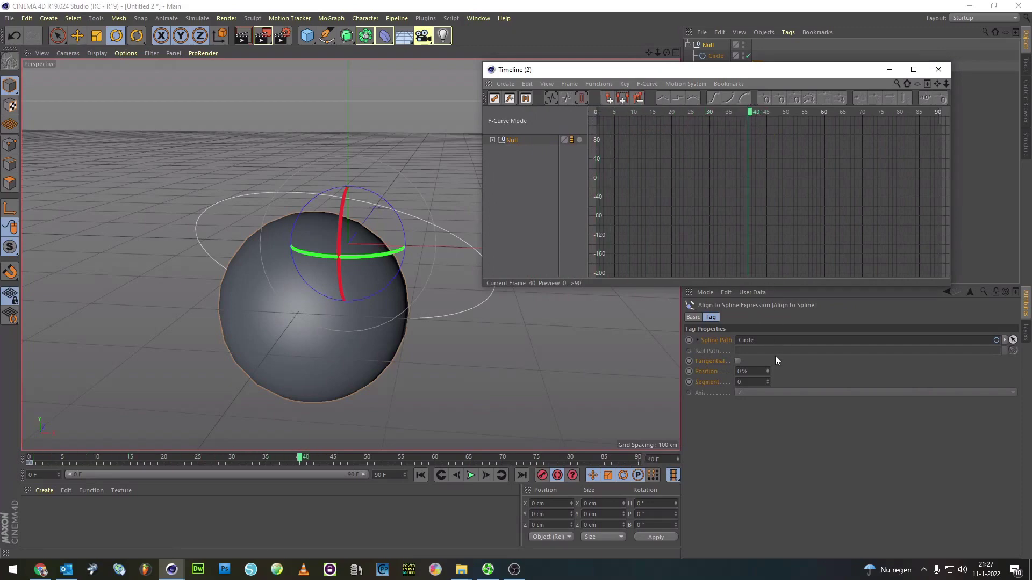
{"action": "left_click_drag", "start_coordinate": [769, 369], "coordinate": [768, 368]}
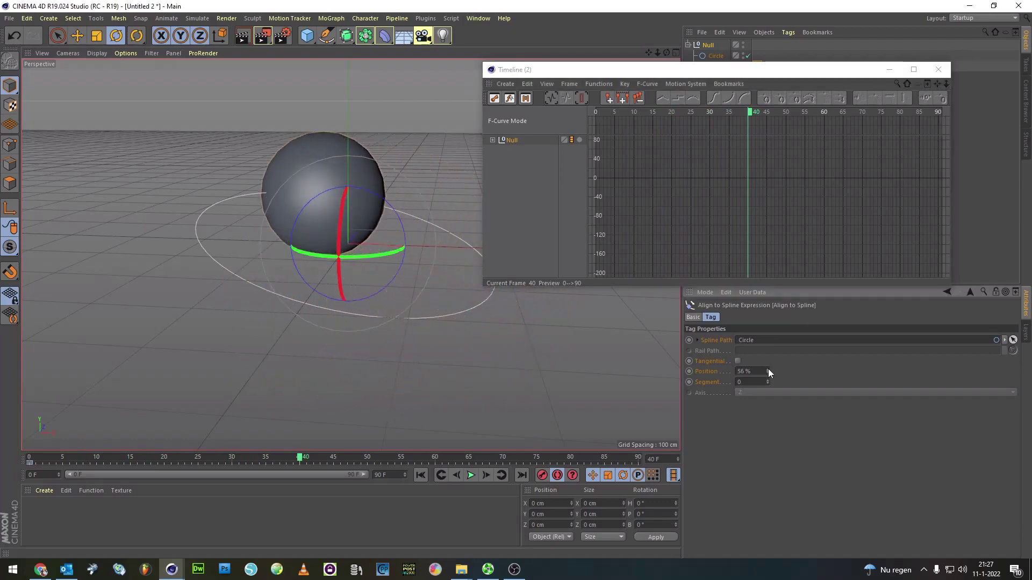
{"action": "key", "text": "F9"}
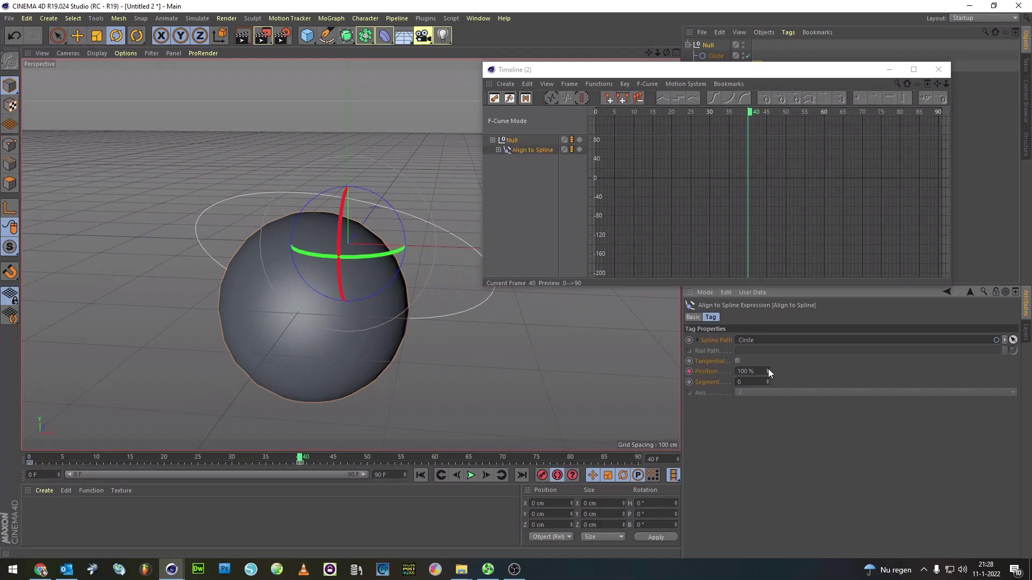
{"action": "left_click", "coordinate": [543, 475]}
{"action": "left_click_drag", "start_coordinate": [744, 114], "coordinate": [596, 113]}
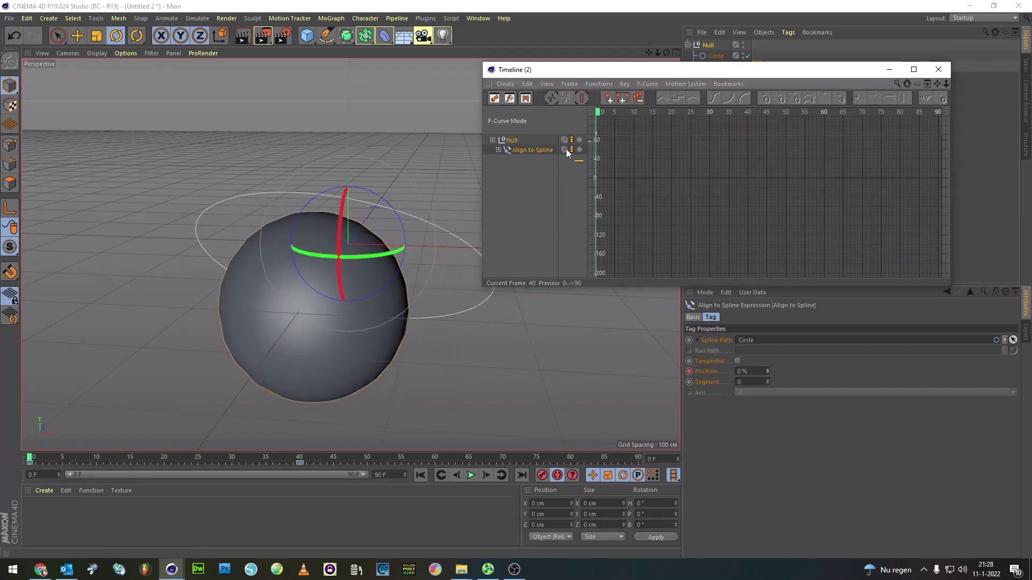
Record the 0% key at frame 0, show the F-curves, and scrub to preview the motion
{"action": "left_click", "coordinate": [541, 475]}
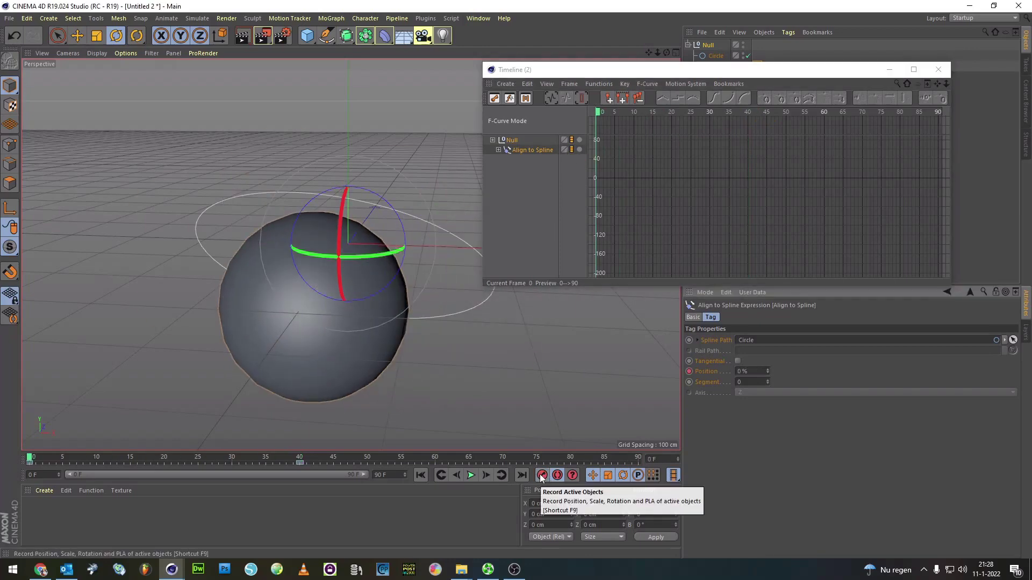
{"action": "left_click", "coordinate": [533, 181]}
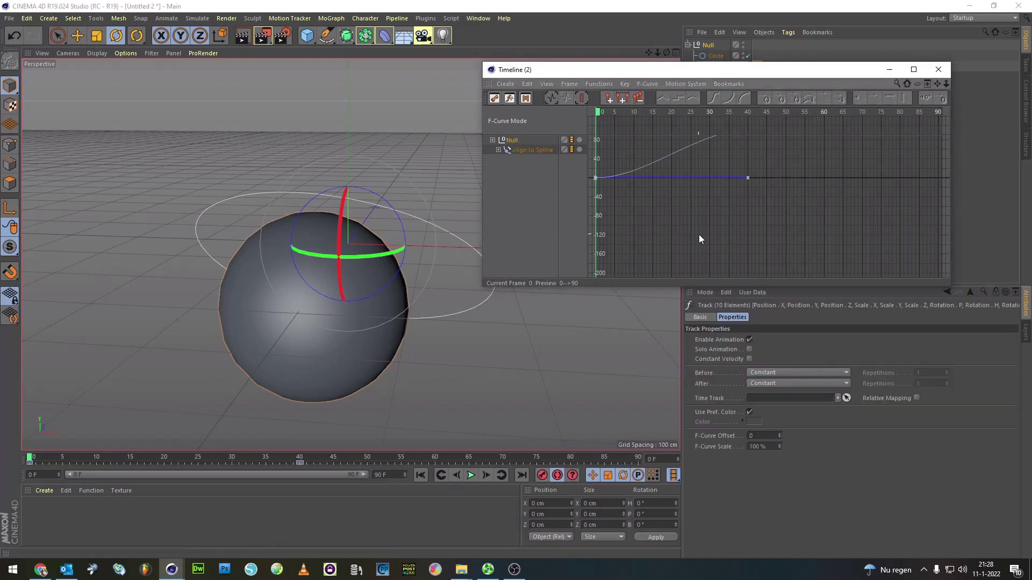
{"action": "left_click_drag", "start_coordinate": [597, 112], "coordinate": [754, 113]}
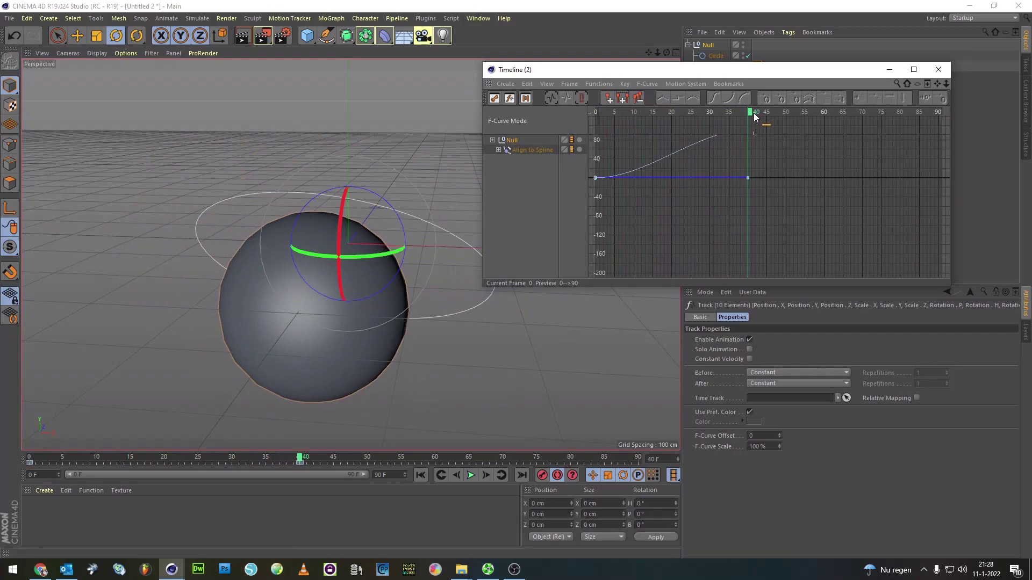
{"action": "left_click_drag", "start_coordinate": [745, 73], "coordinate": [752, 91]}
Key the Align to Spline Position at 0% on frame 90, then close the timeline window
{"action": "left_click", "coordinate": [758, 67]}
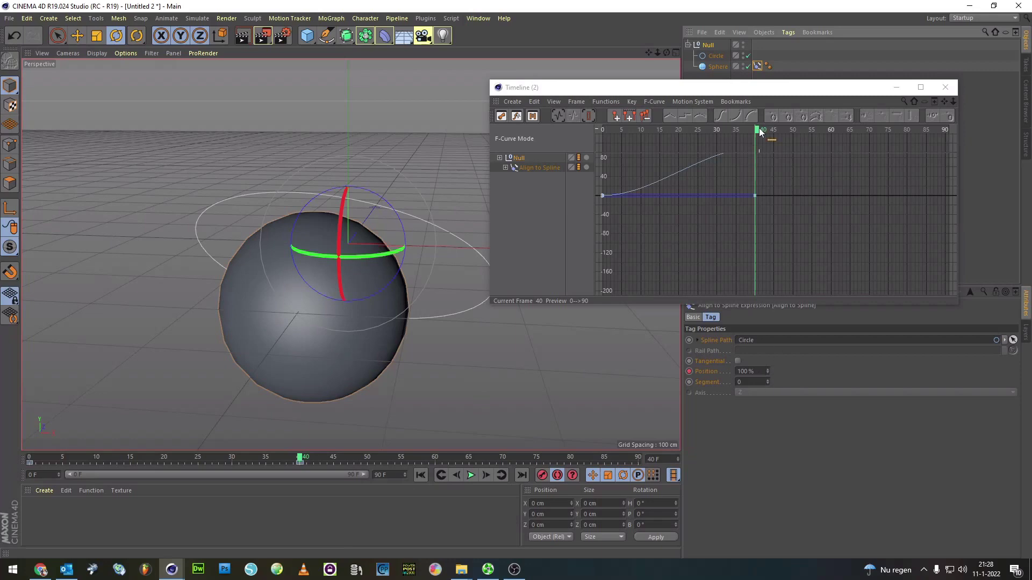
{"action": "left_click_drag", "start_coordinate": [760, 133], "coordinate": [853, 133]}
{"action": "left_click_drag", "start_coordinate": [905, 143], "coordinate": [949, 144]}
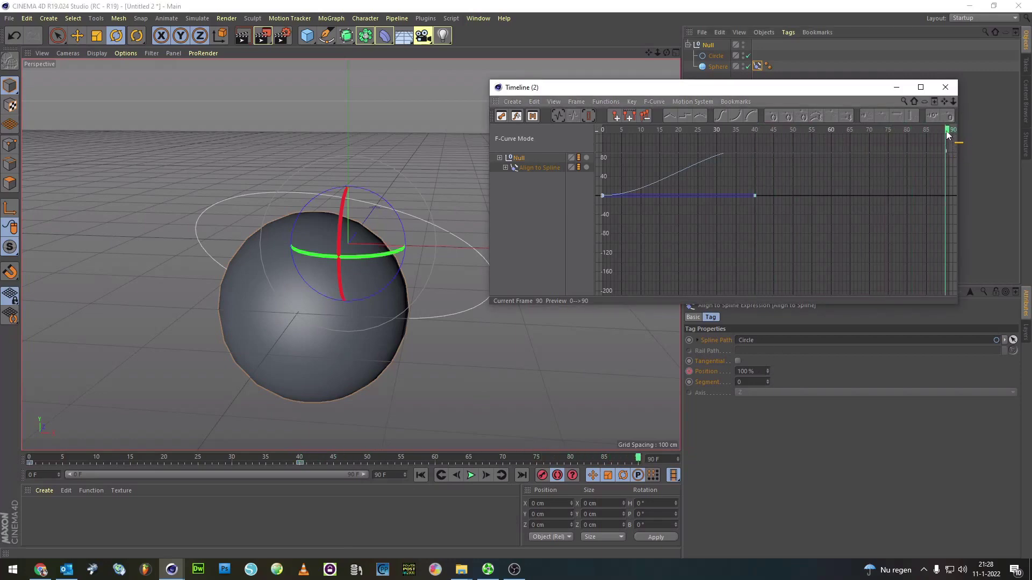
{"action": "left_click", "coordinate": [751, 371]}
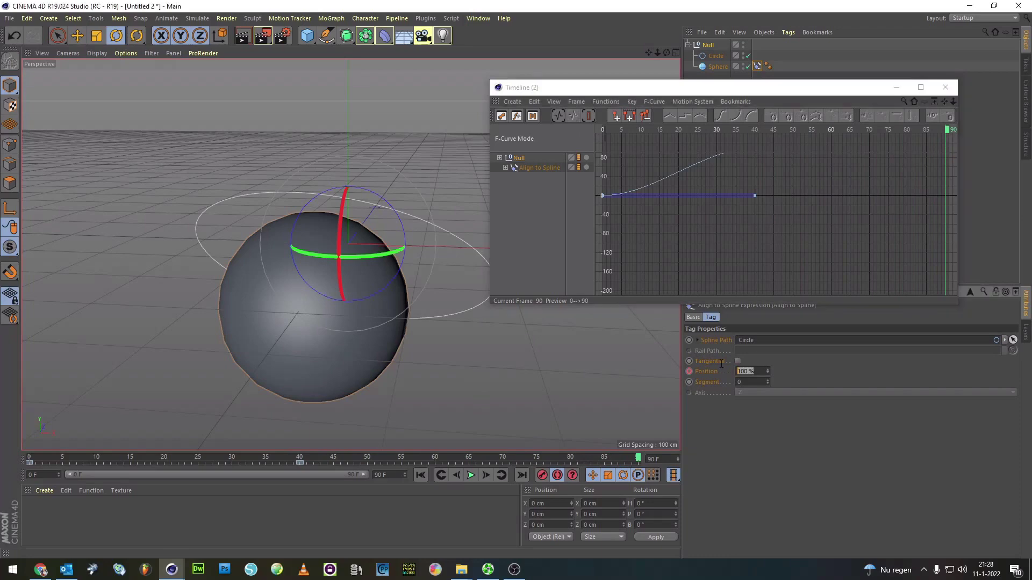
{"action": "type", "text": "0"}
{"action": "key", "text": "Return"}
{"action": "left_click", "coordinate": [541, 475]}
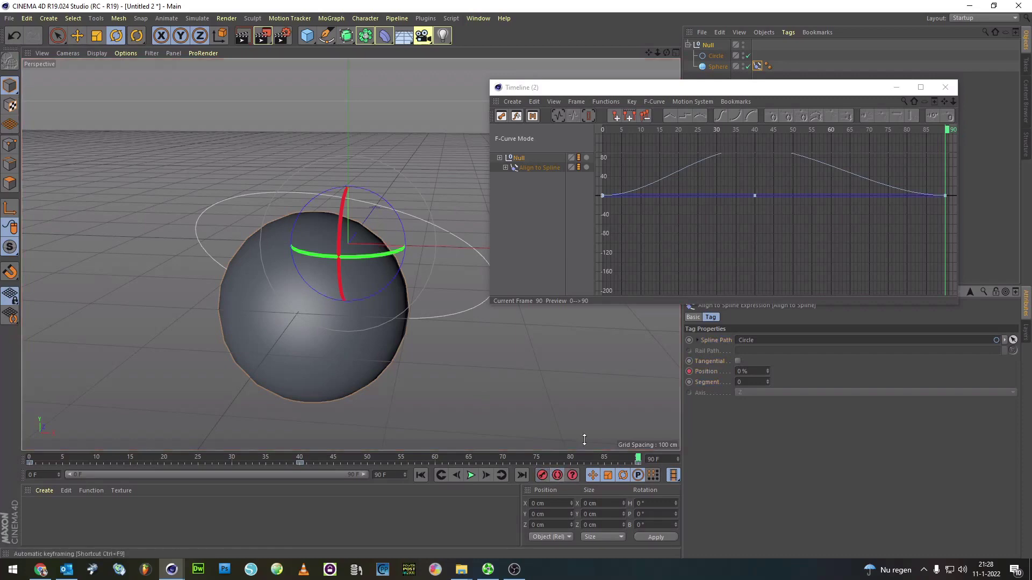
{"action": "left_click", "coordinate": [946, 88]}
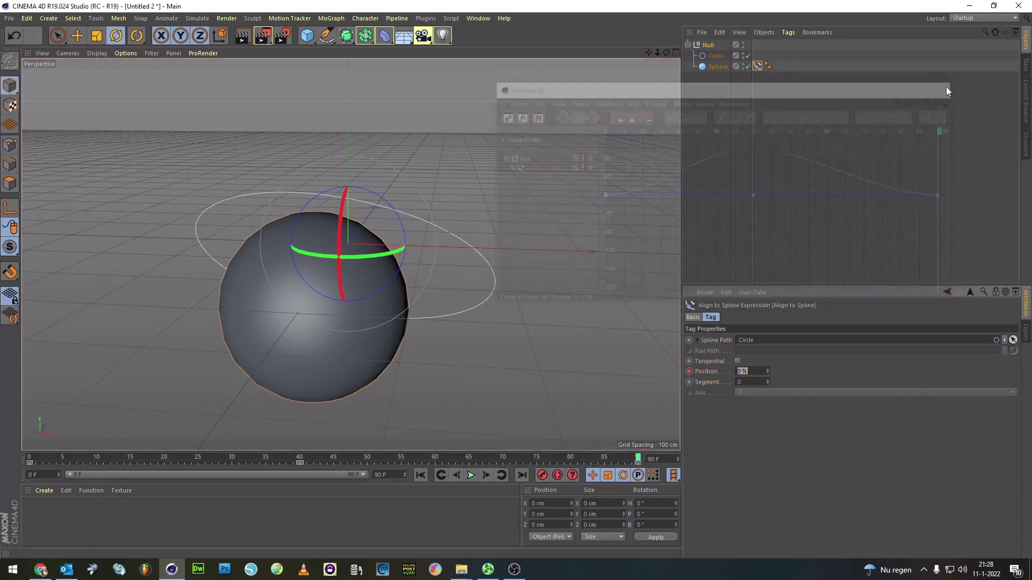
Play the 90-frame animation to watch the sphere circle the tilted orbit, then pause
{"action": "left_click", "coordinate": [30, 462]}
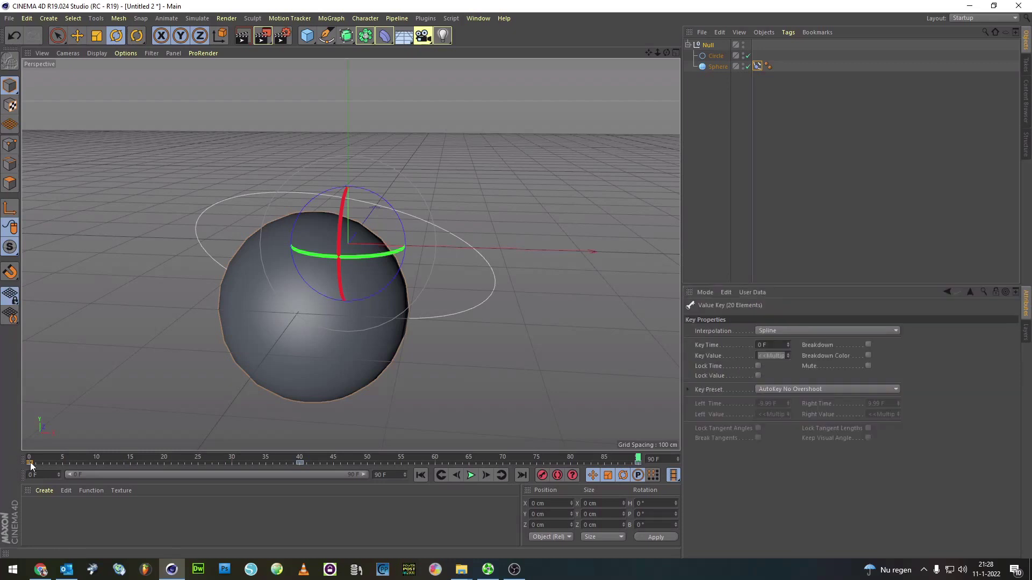
{"action": "left_click", "coordinate": [471, 477]}
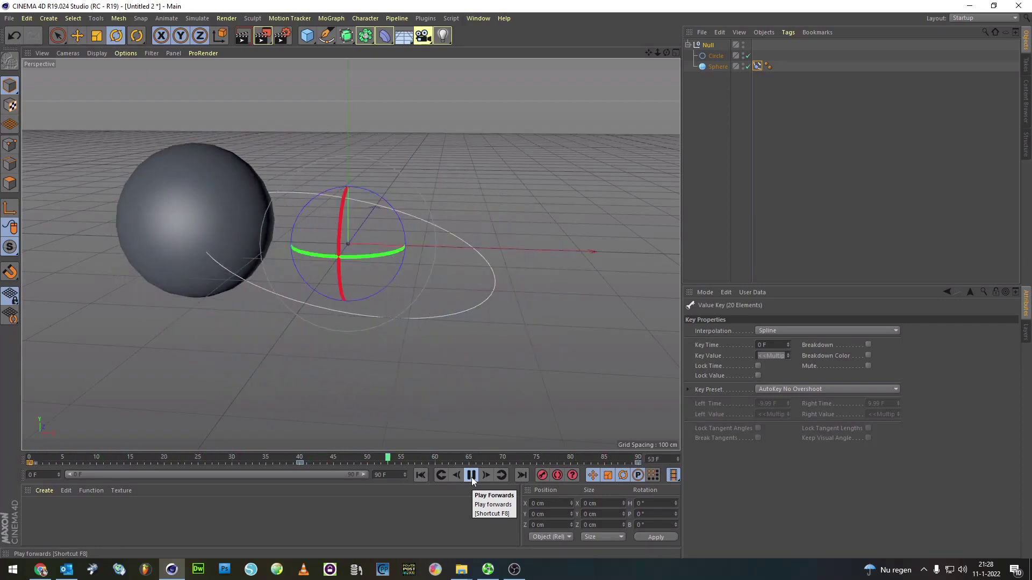
{"action": "left_click", "coordinate": [471, 476]}
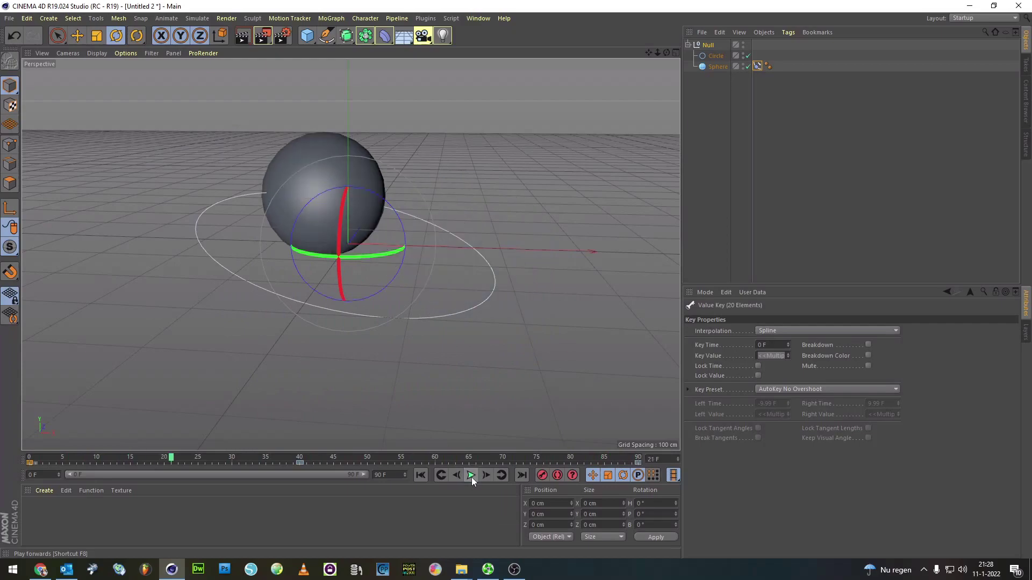